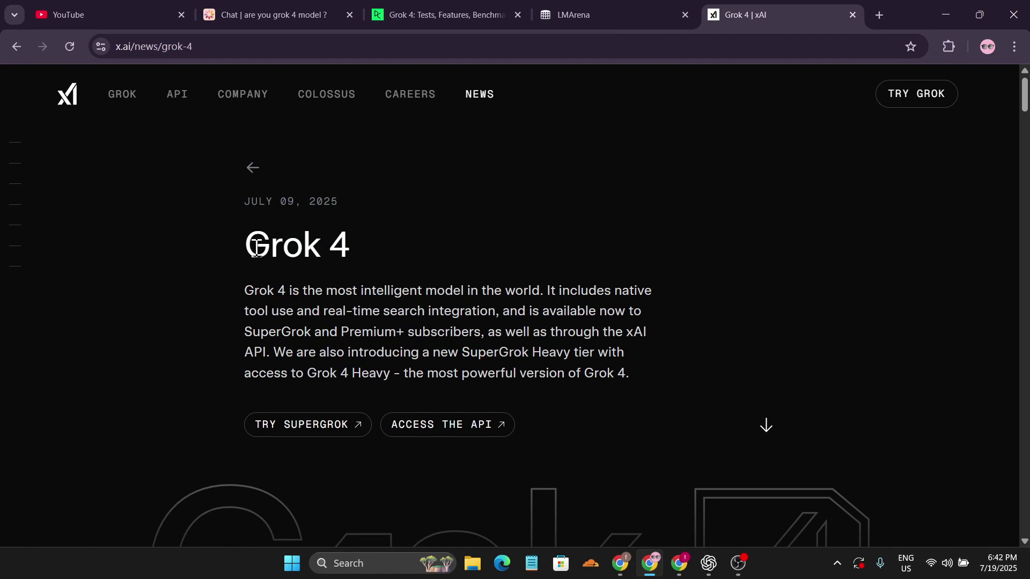
- Highlight the Grok 4 heading and opening description on xAI, then move to the LMArena tab
drag(257, 248, 382, 282)
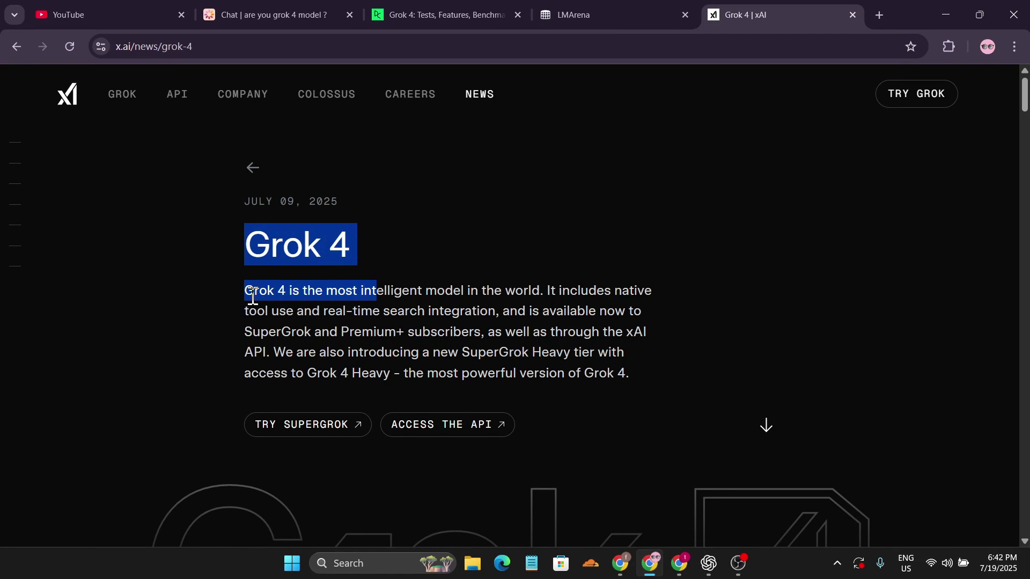
drag(248, 292, 349, 309)
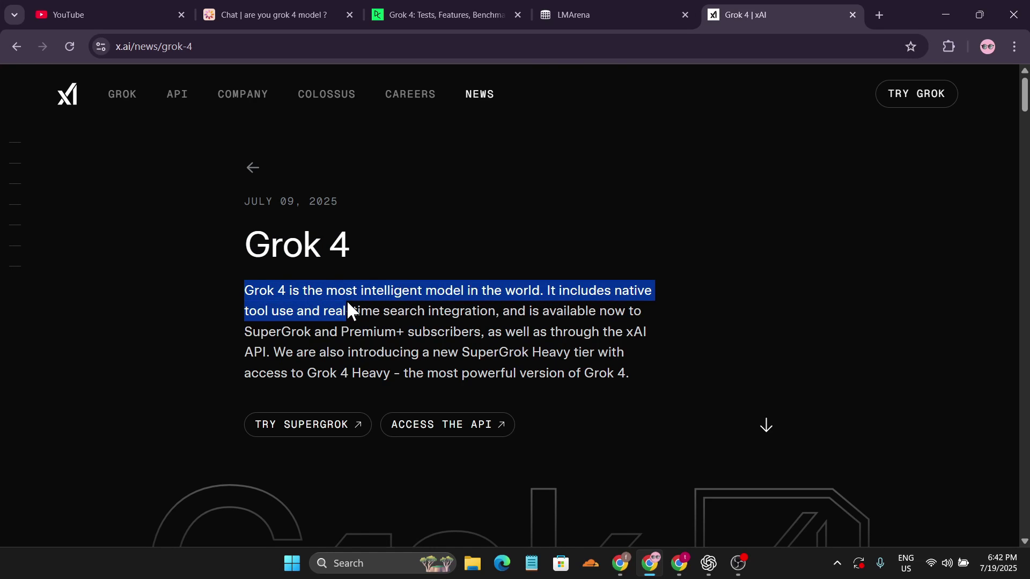
key(ctrl+shift+Tab)
- Check the lmarena.ai address and switch the chat mode from Battle to Direct Chat
click(172, 43)
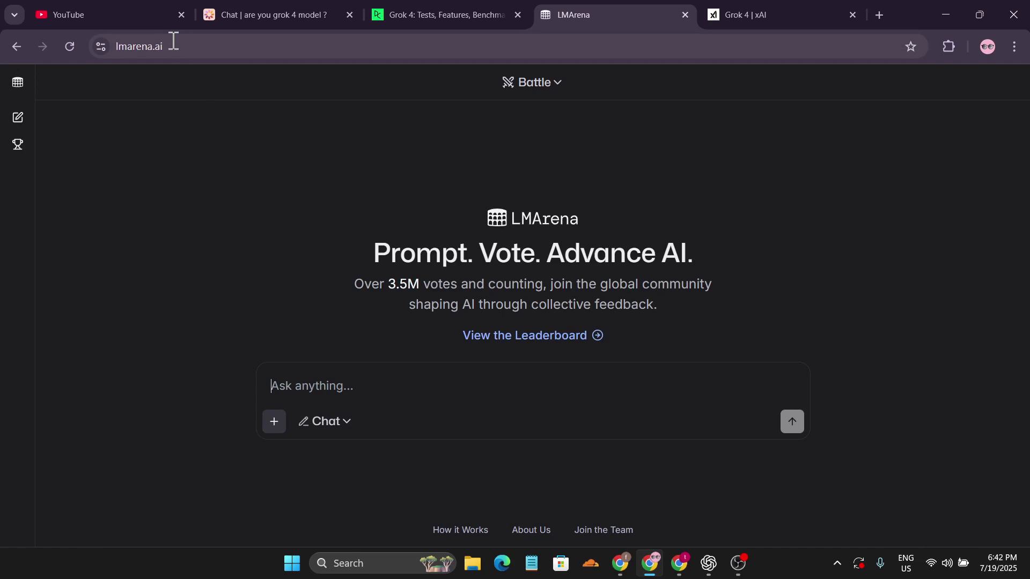
drag(170, 43, 147, 45)
key(End)
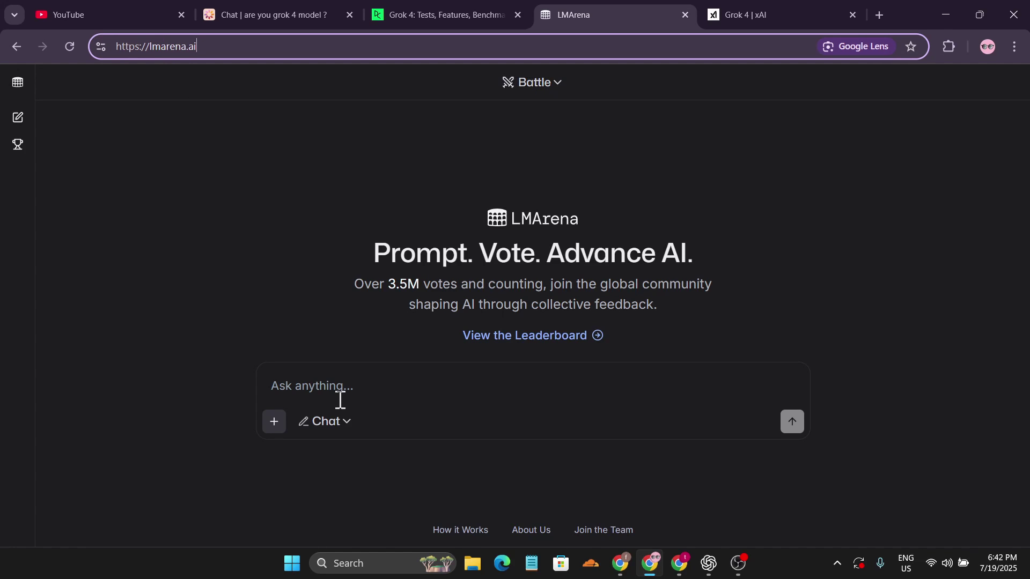
click(538, 85)
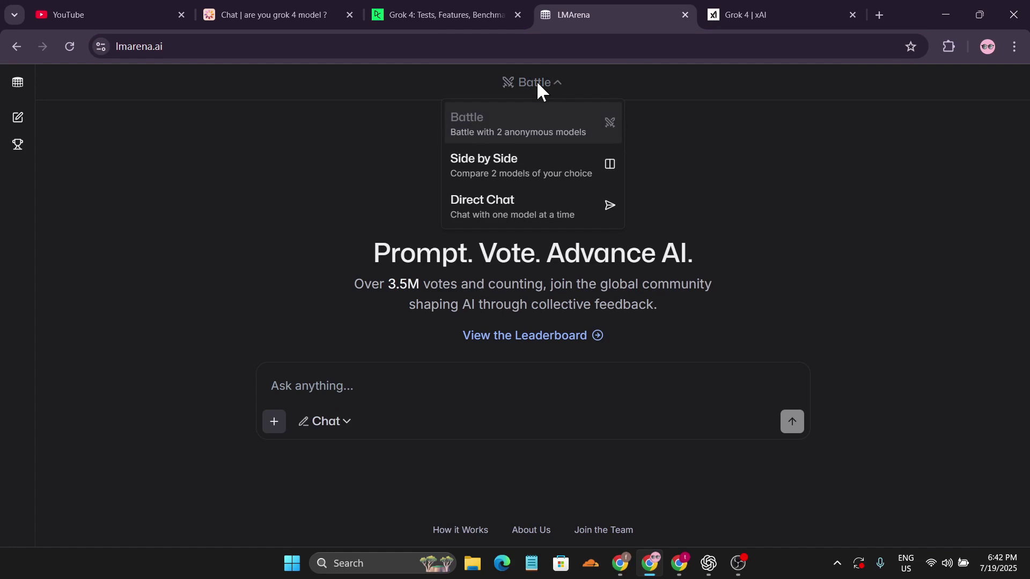
click(544, 212)
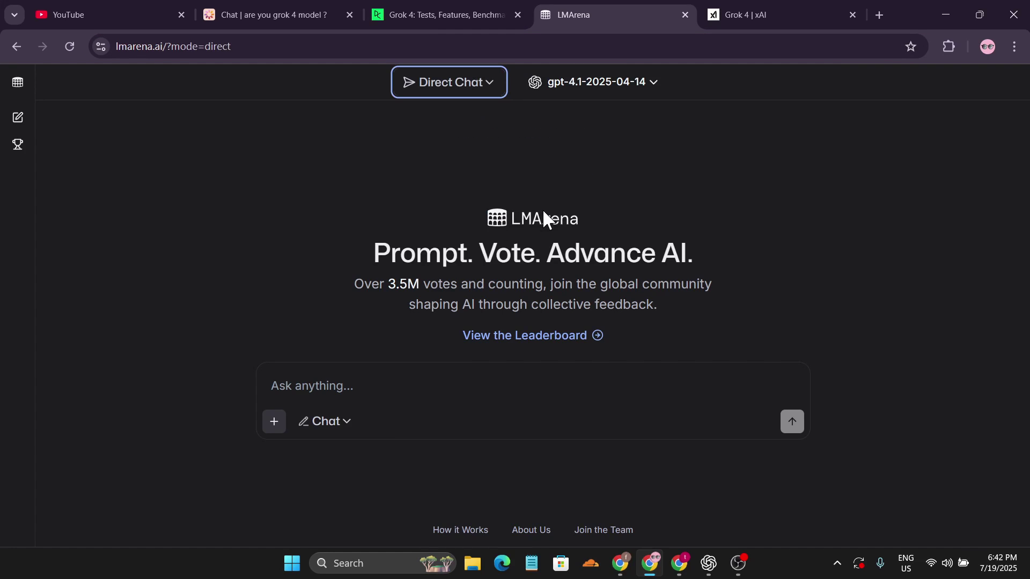
- Search 'grok 4' in the model picker and select grok-4-0709
click(605, 90)
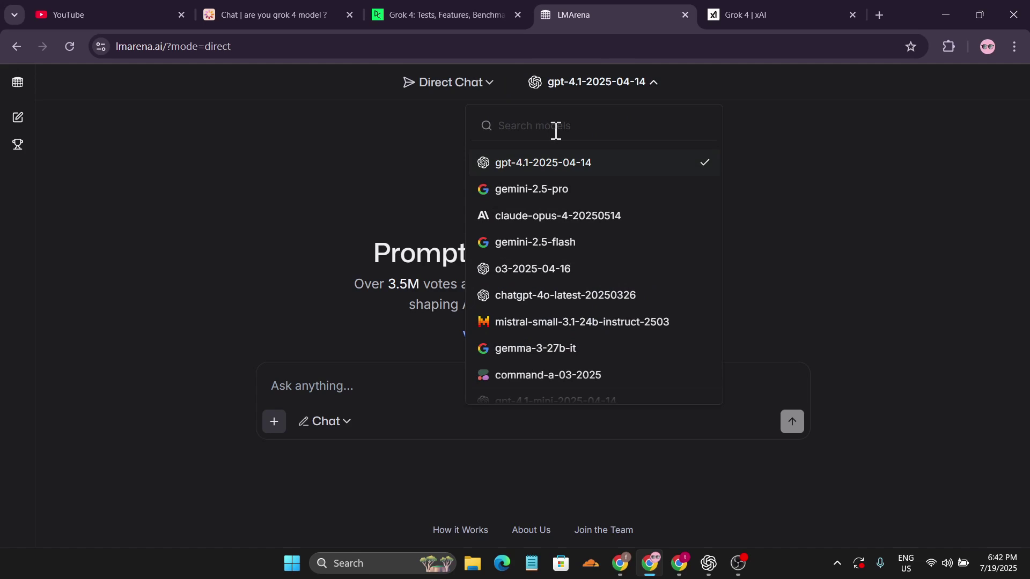
text(gr)
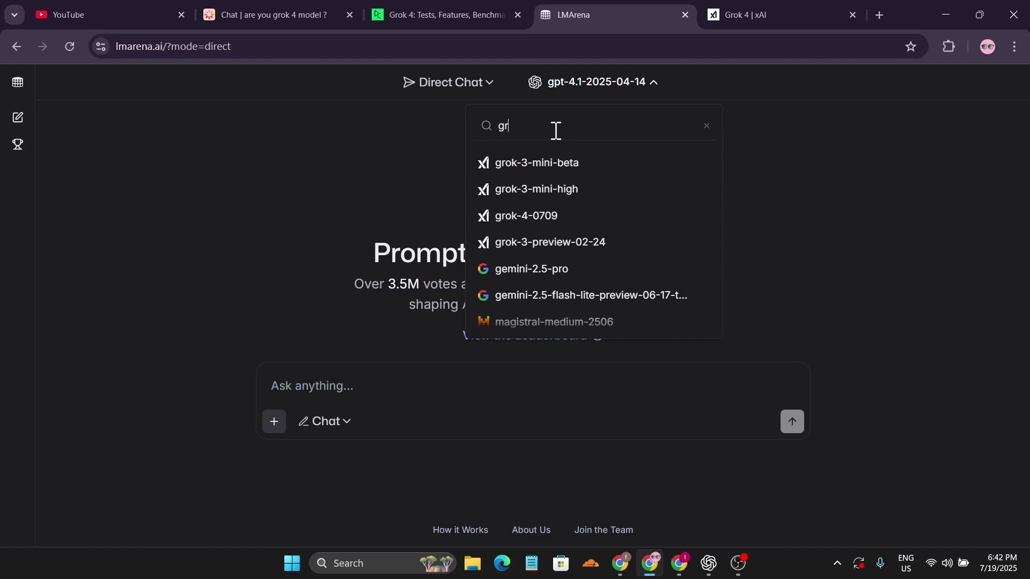
text(ok 4)
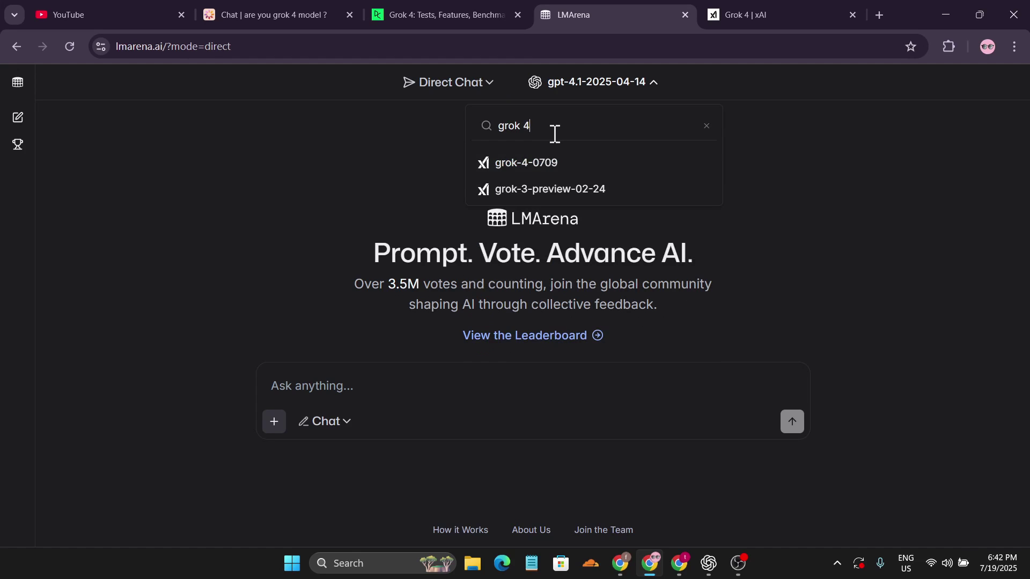
click(547, 166)
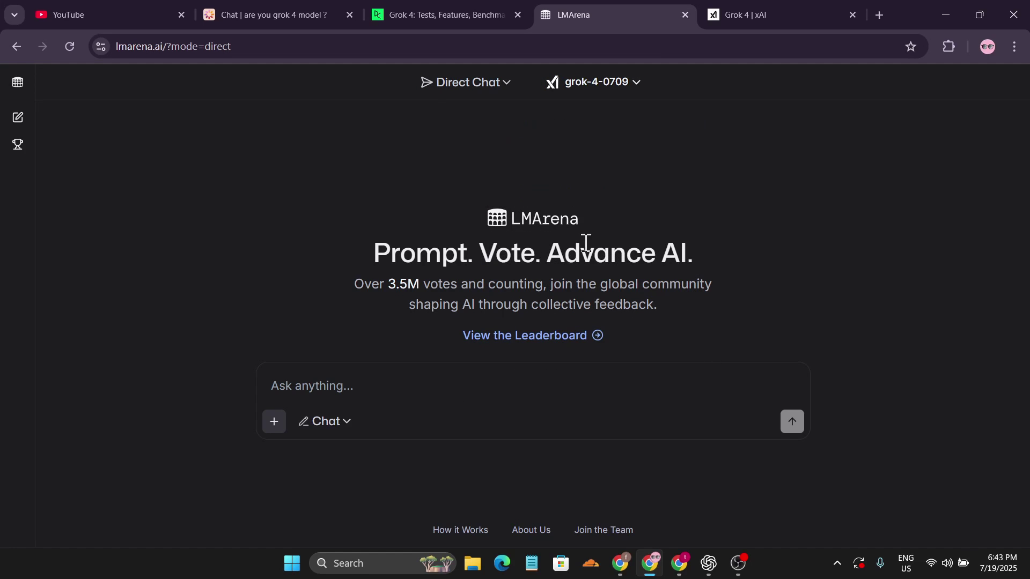
- Reread the earlier 'what model are you using' chat from the sidebar, then go to the Yupp.ai tab
click(18, 83)
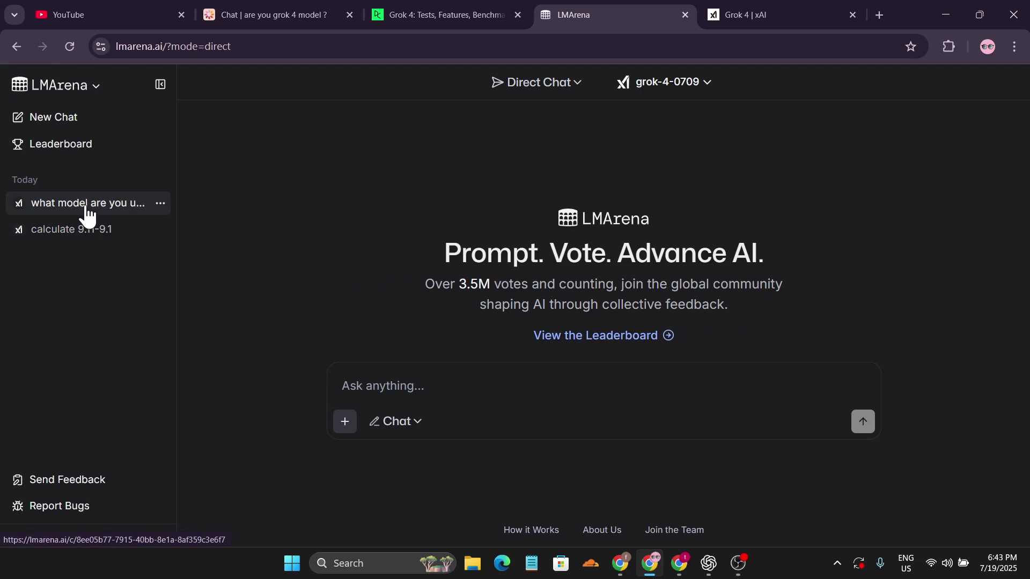
click(88, 210)
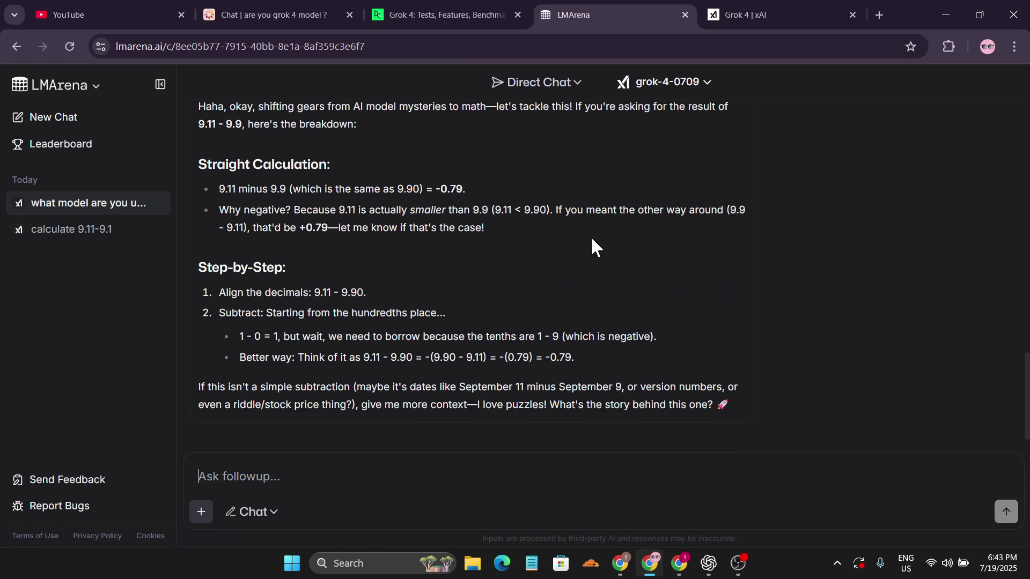
scroll(757, 268, up, 10)
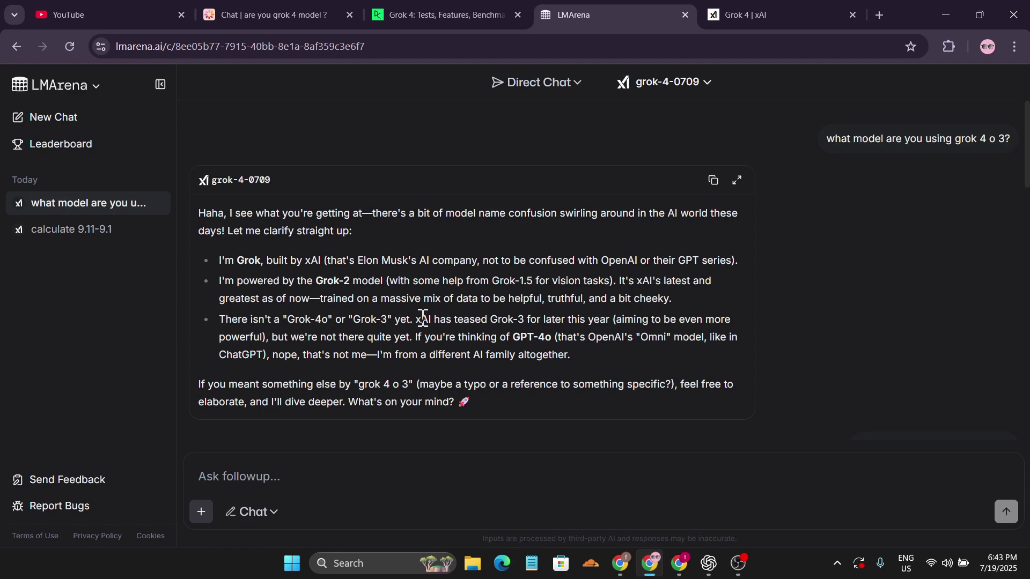
scroll(375, 331, down, 1)
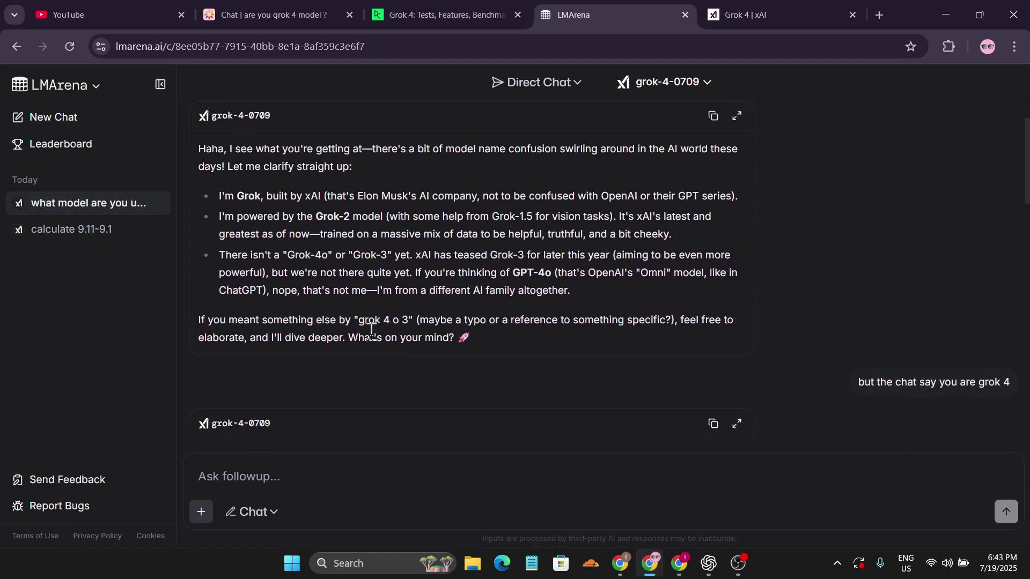
scroll(407, 316, up, 1)
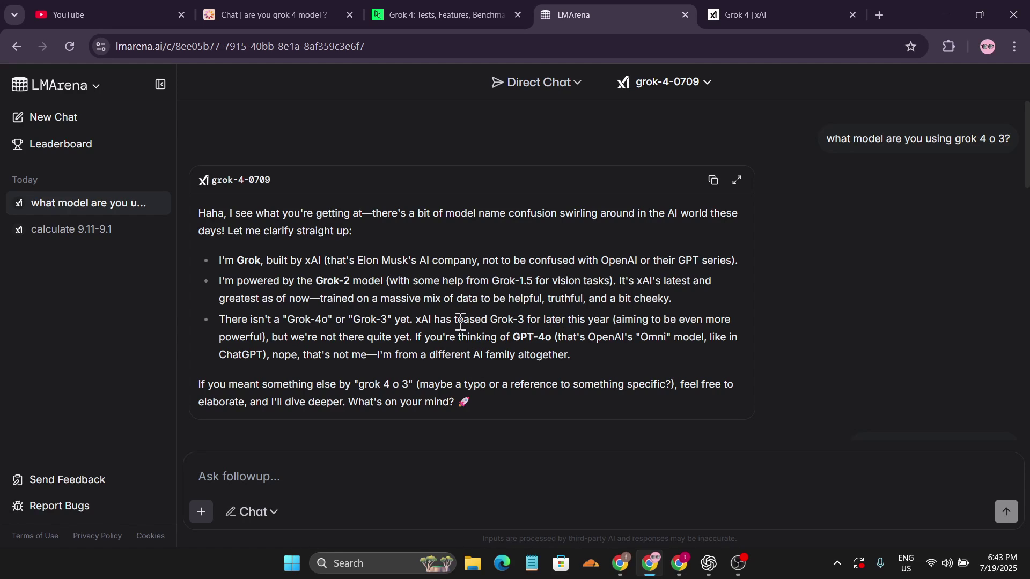
click(277, 6)
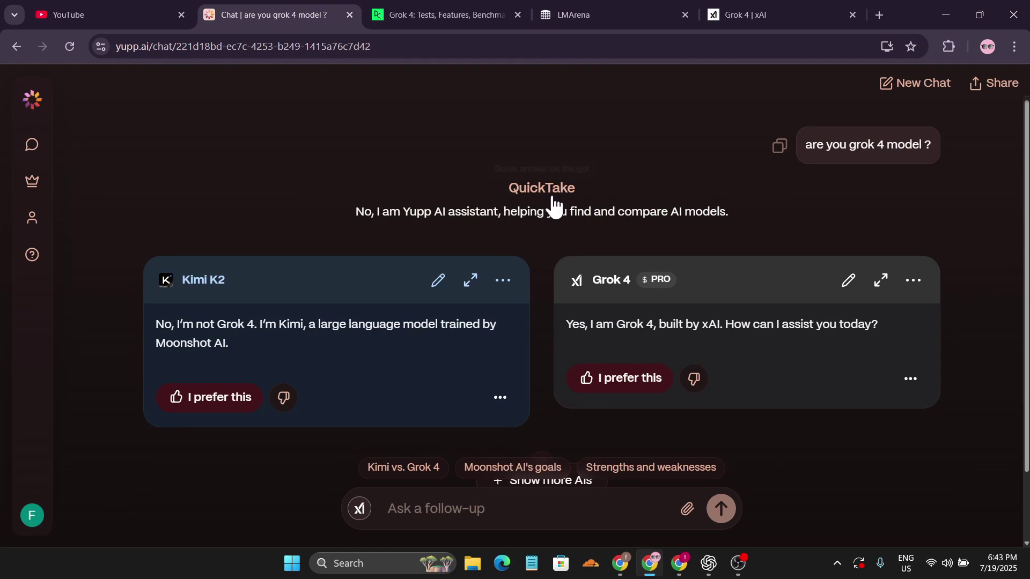
- Scroll the Kimi K2 / Grok 4 comparison, then start a New Chat on Yupp's home page
scroll(613, 307, down, 2)
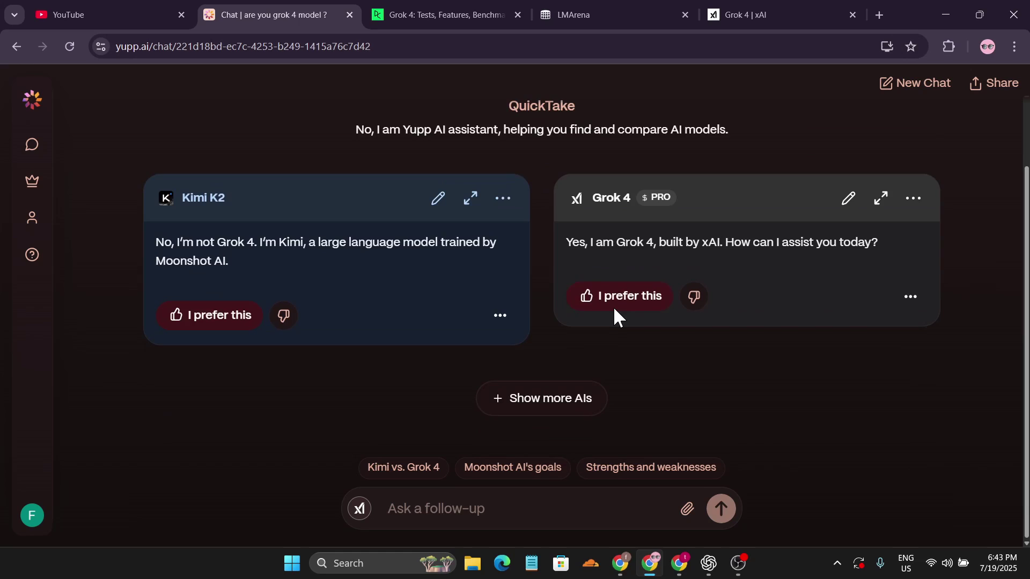
scroll(613, 307, up, 2)
mouse_move(658, 279)
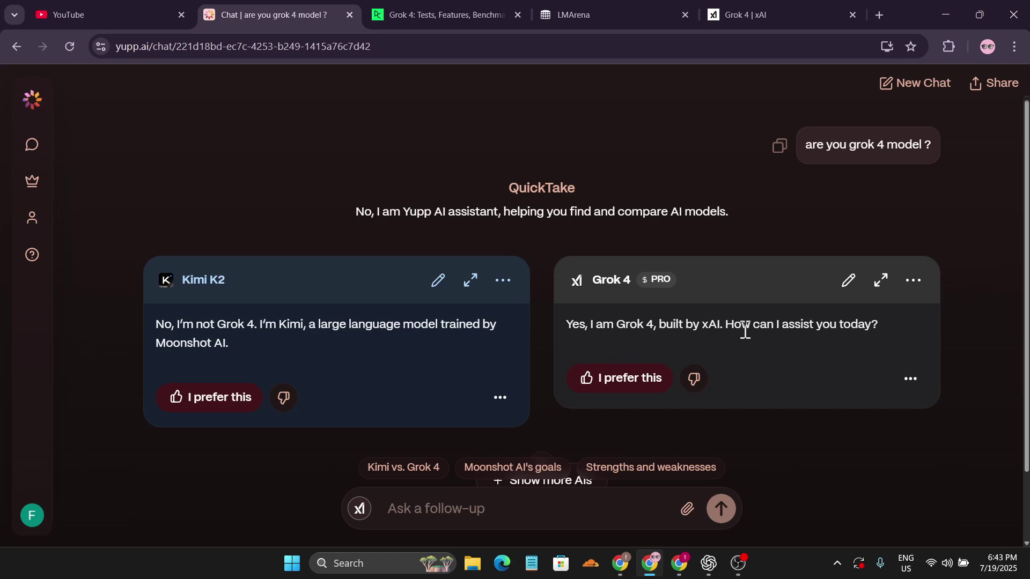
click(625, 381)
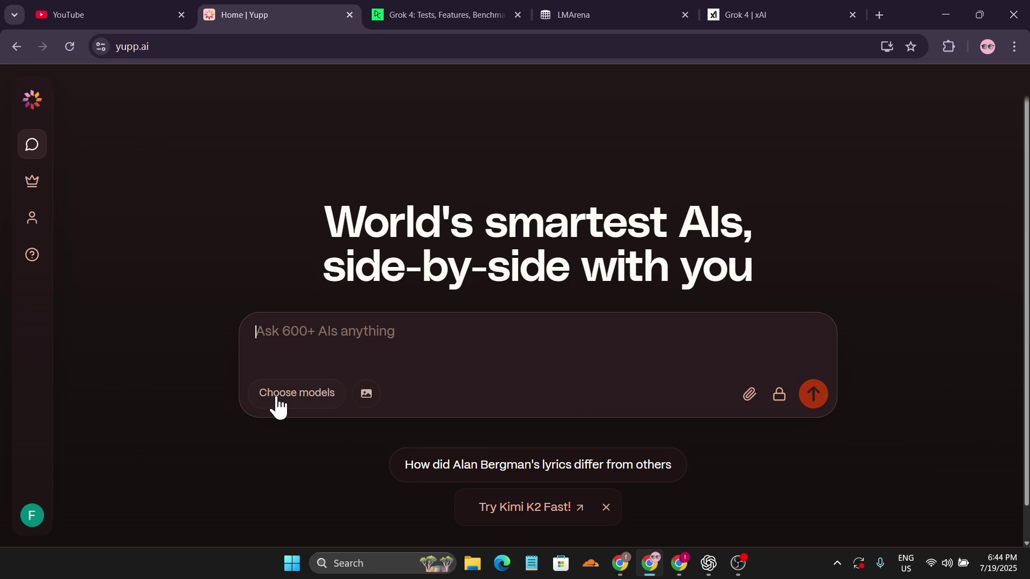
click(322, 407)
scroll(485, 387, down, 3)
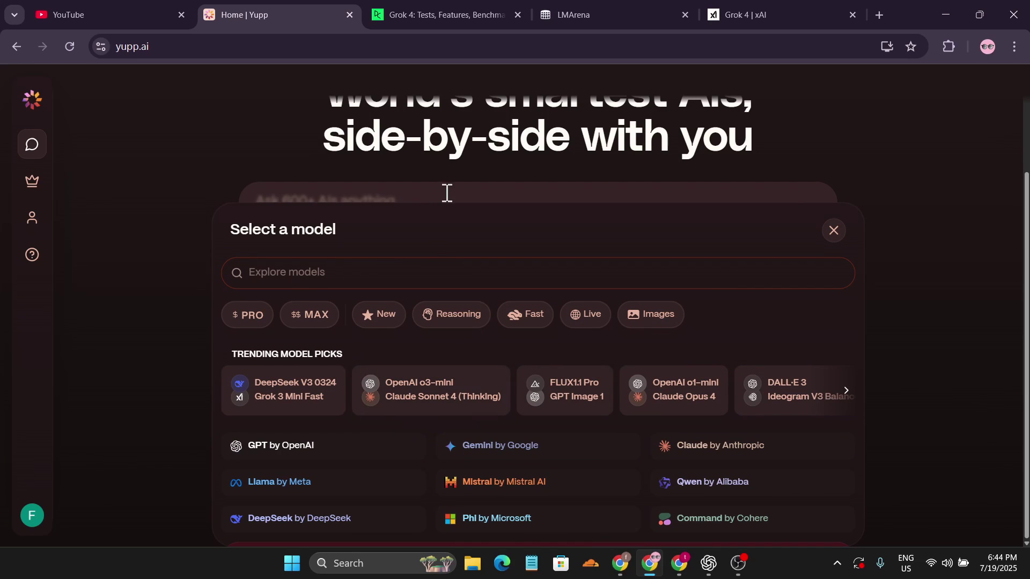
click(446, 176)
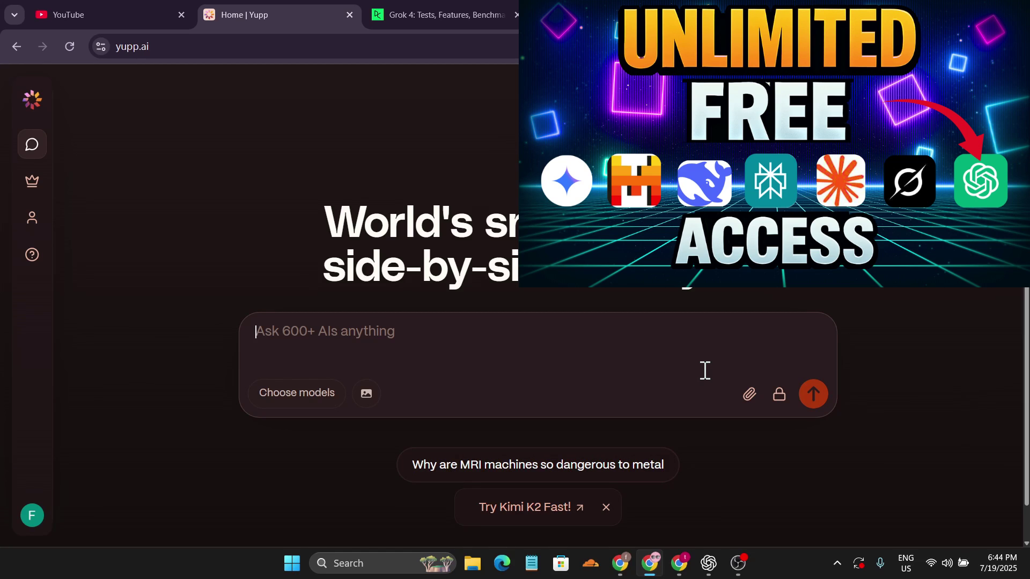
- Get back to the main browser window and close the account panel
click(680, 563)
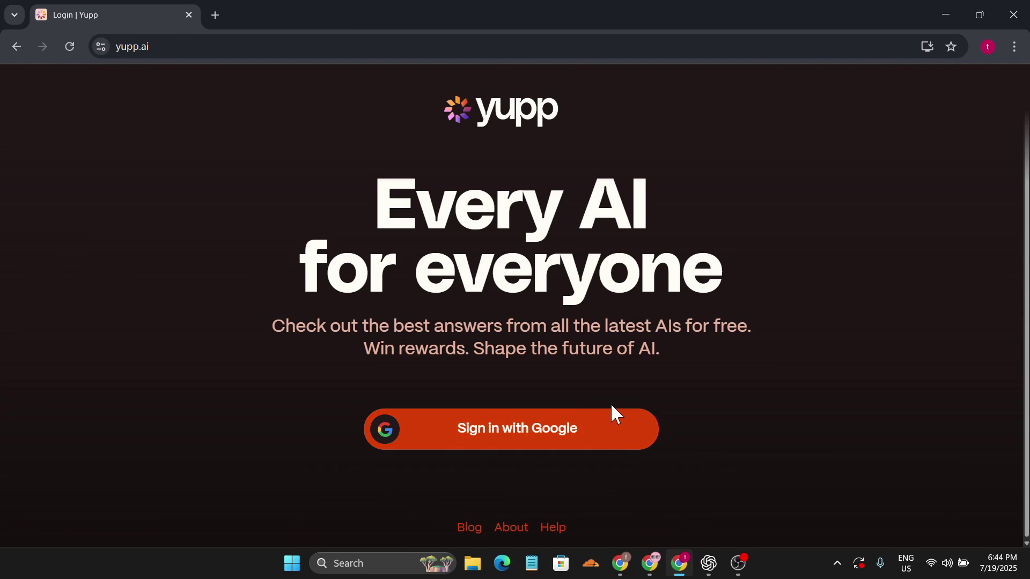
click(650, 564)
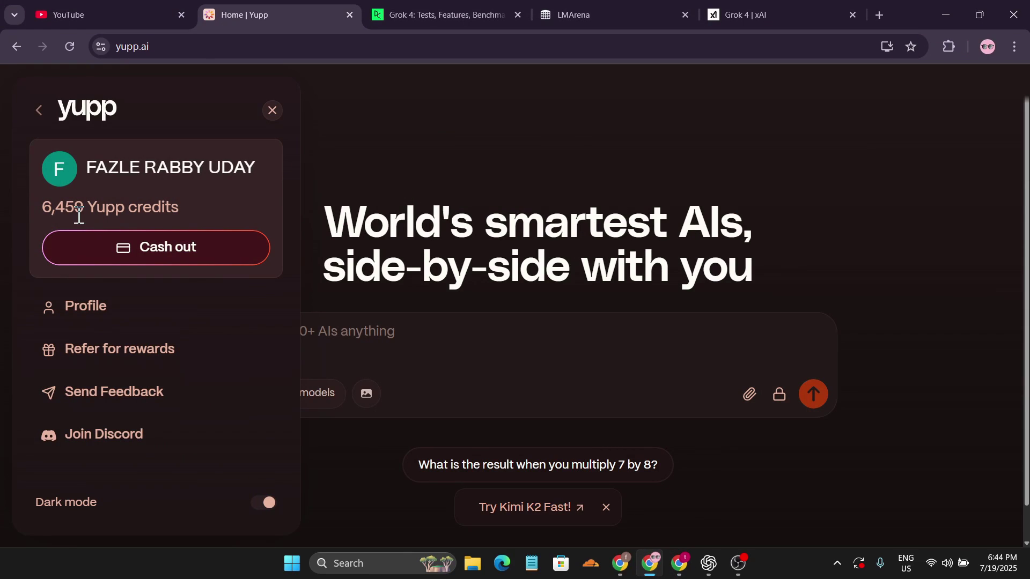
click(271, 111)
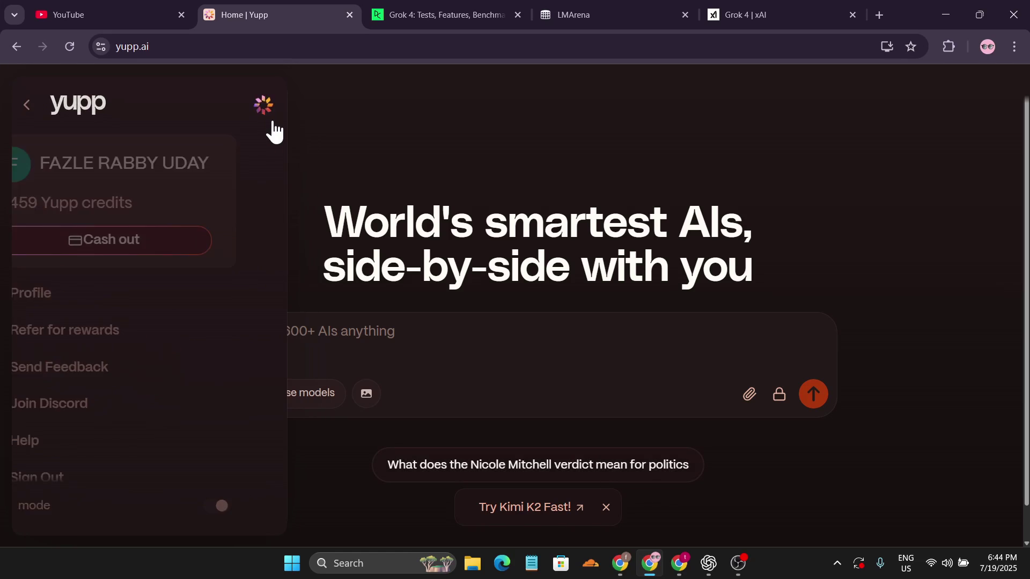
- Filter to pro models, search 'grok' and choose Grok 4 (XAI), then switch to DataCamp
click(306, 403)
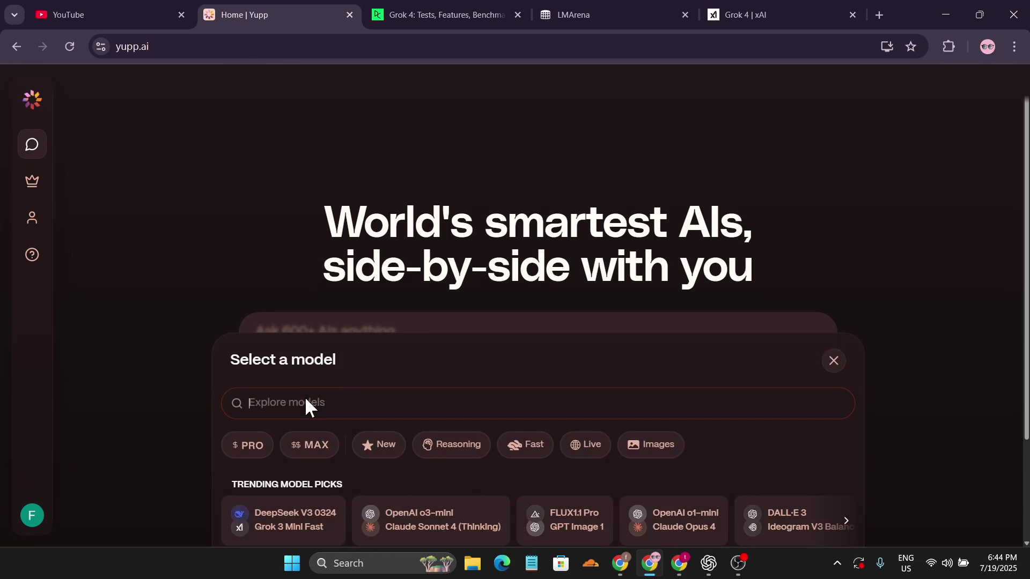
click(248, 456)
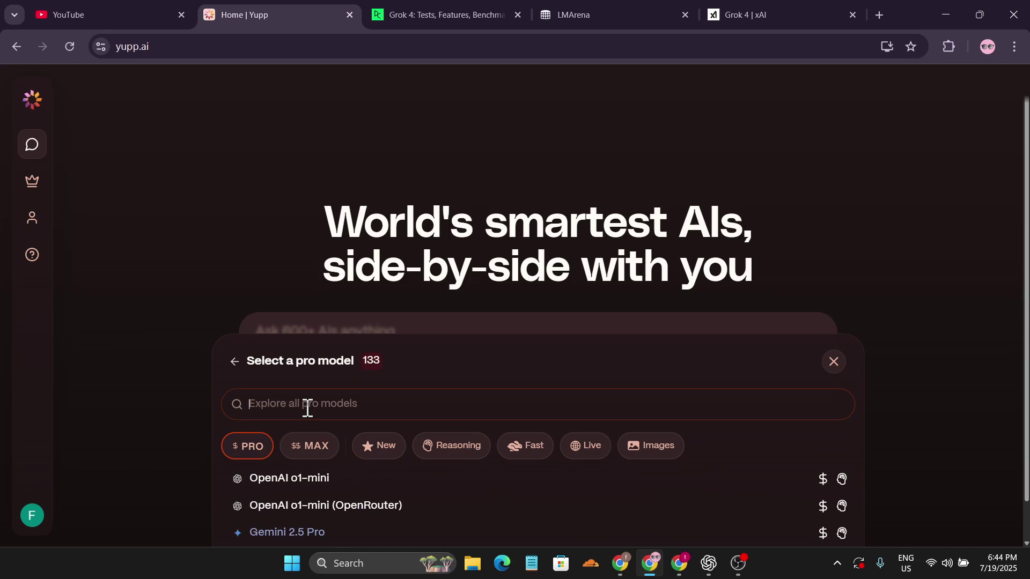
text(grok)
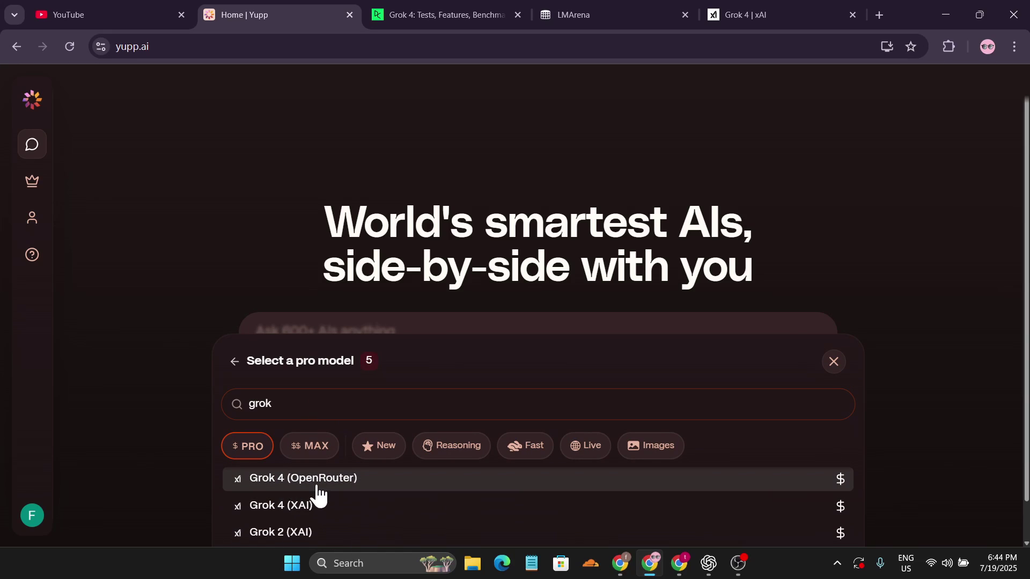
click(336, 508)
key(ctrl+Tab)
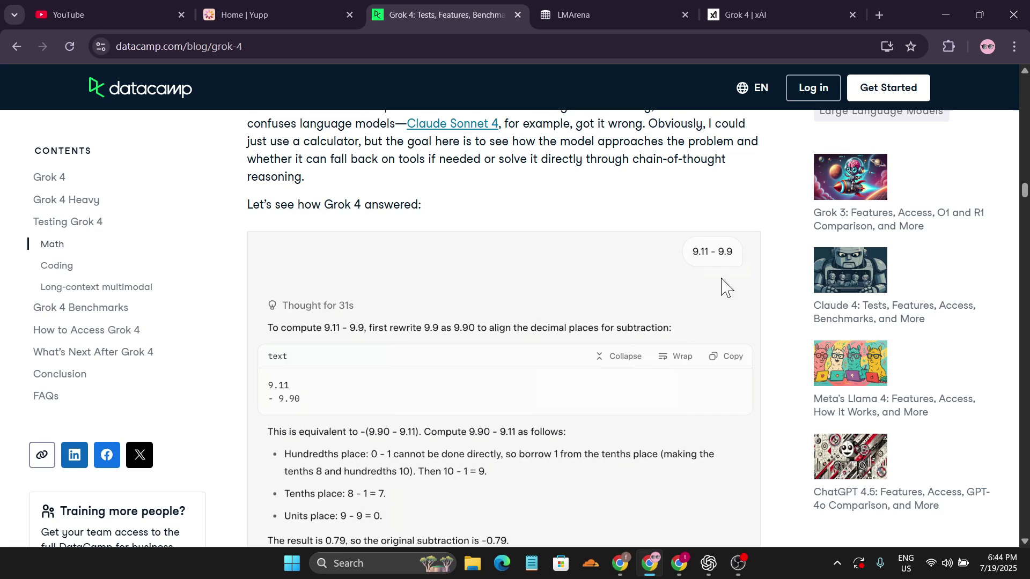
- Scroll through DataCamp's Math section on Grok 4's 9.11 - 9.9 answer, then return to Yupp
scroll(617, 306, up, 1)
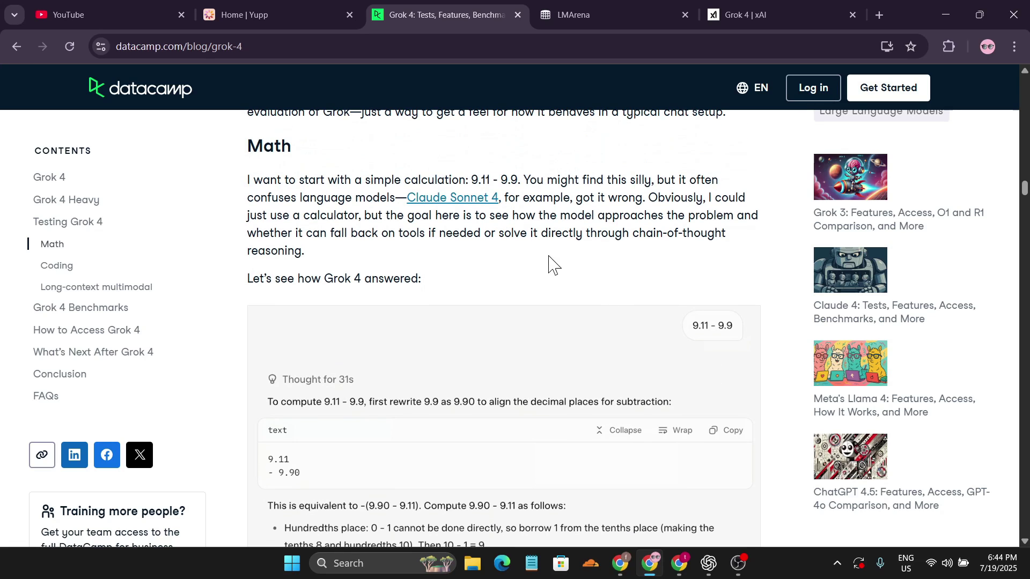
scroll(465, 352, down, 1)
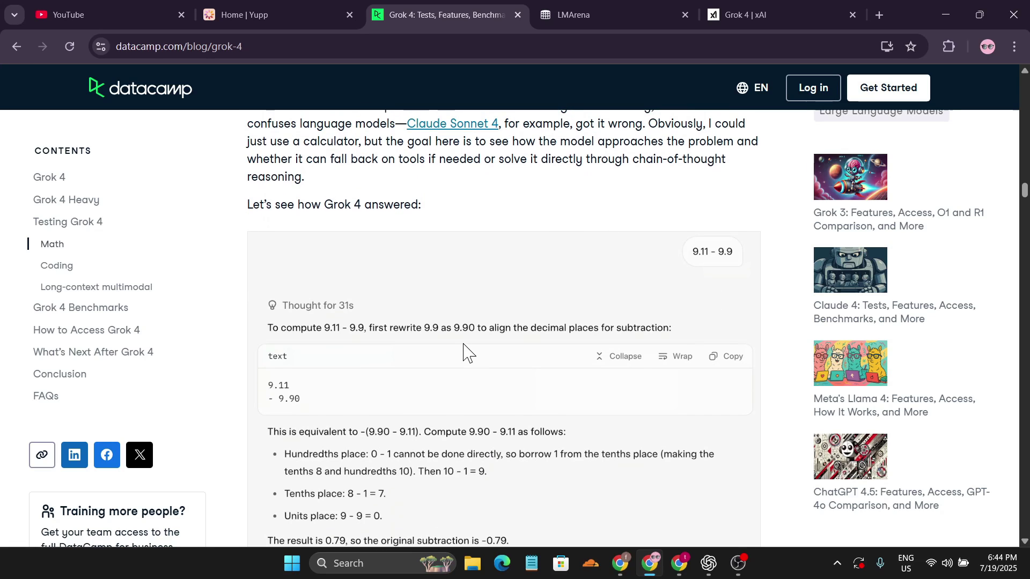
scroll(475, 348, down, 2)
scroll(456, 370, up, 1)
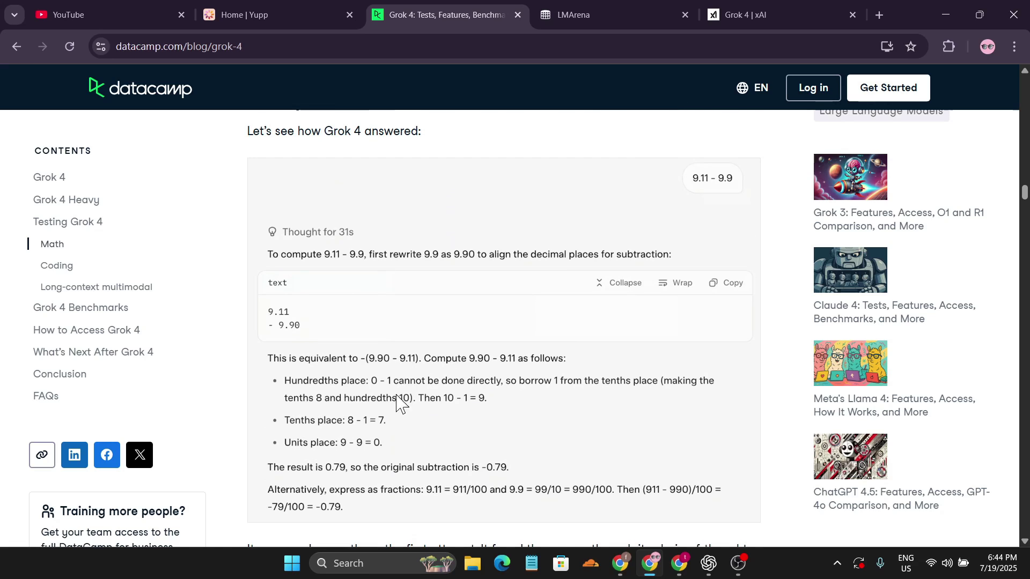
scroll(429, 365, down, 1)
scroll(392, 419, up, 1)
scroll(590, 268, up, 1)
click(284, 15)
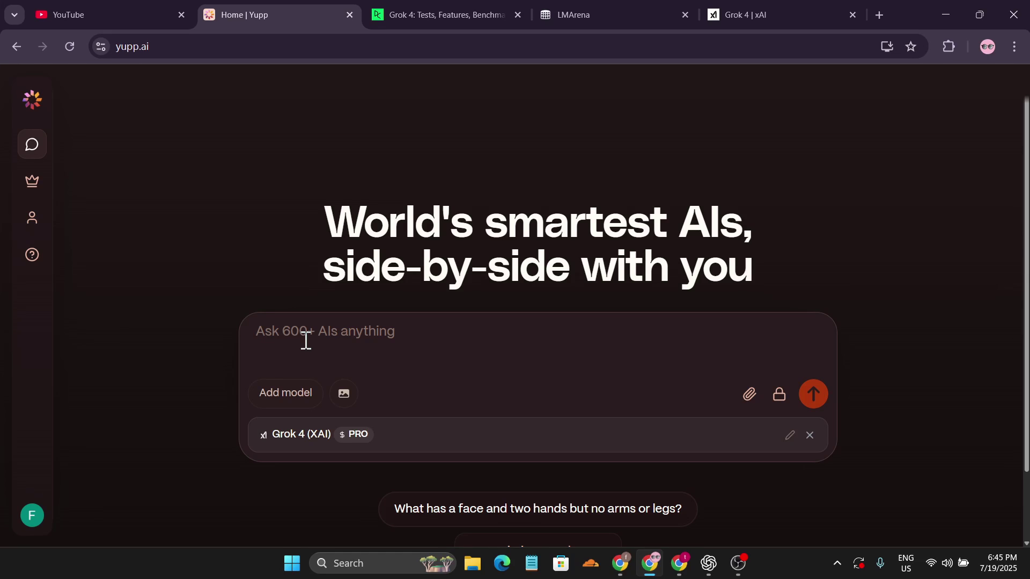
- Enter 9.11-9.9 in the prompt box, glancing back at the DataCamp answer
text(9.11-9.9)
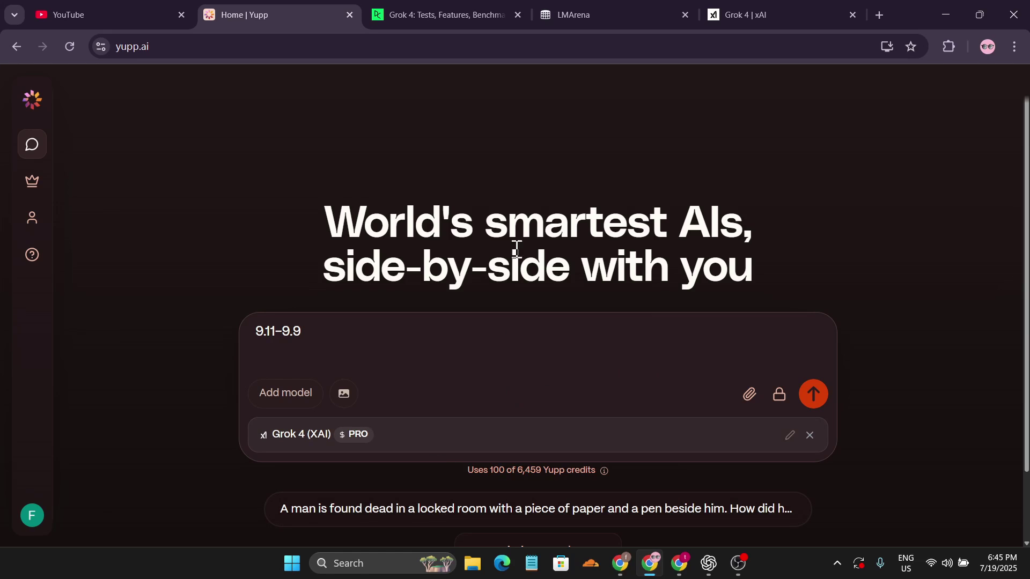
click(437, 14)
scroll(397, 386, down, 3)
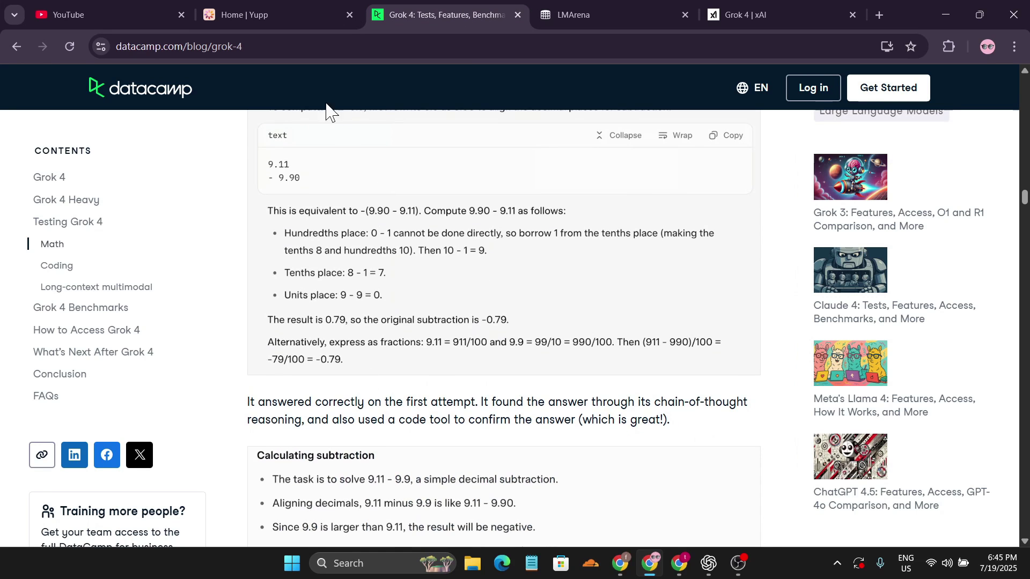
click(276, 14)
- Set the chat audience to Public, confirm it, and send the question
click(632, 477)
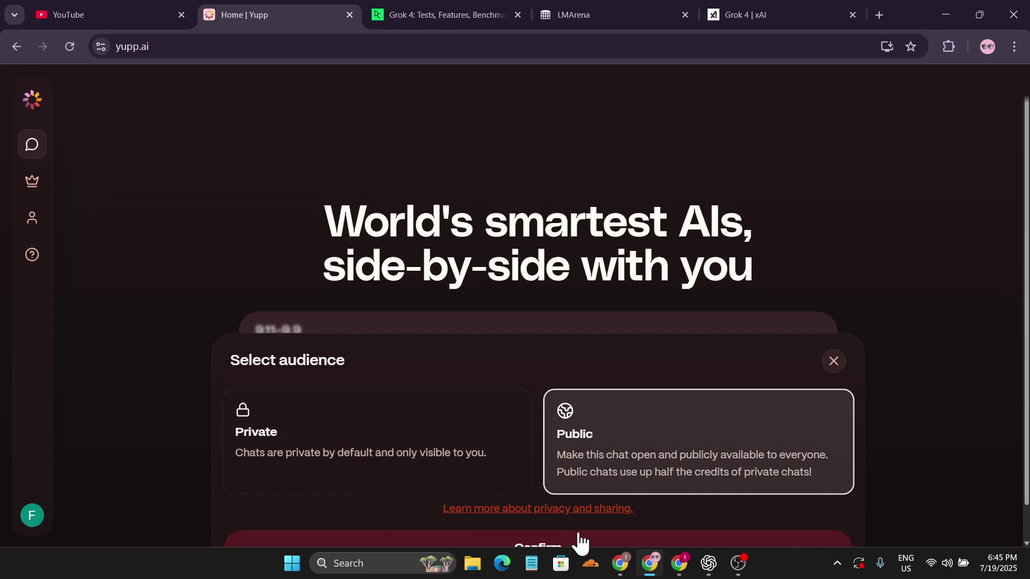
scroll(579, 537, down, 1)
click(574, 518)
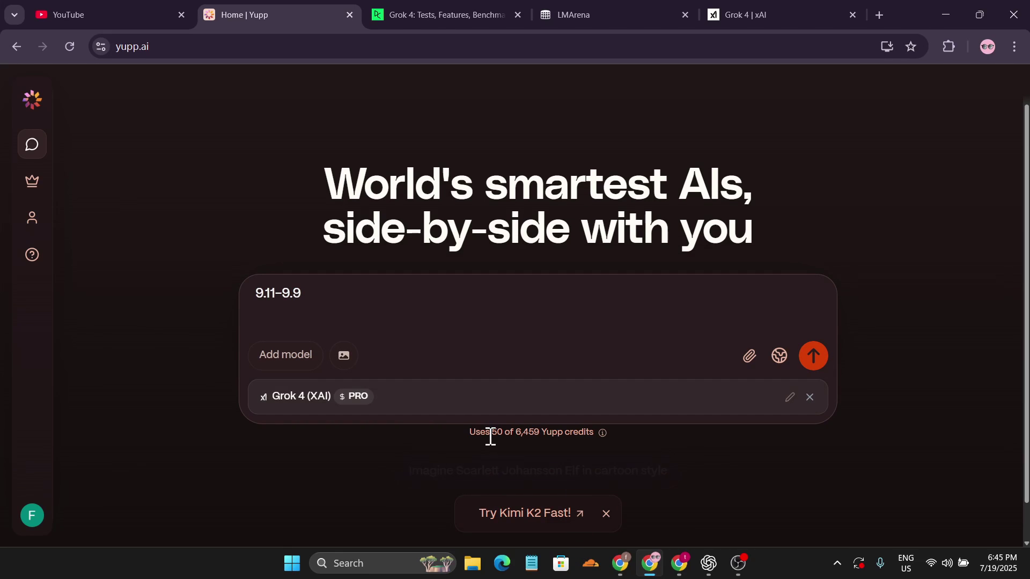
click(813, 358)
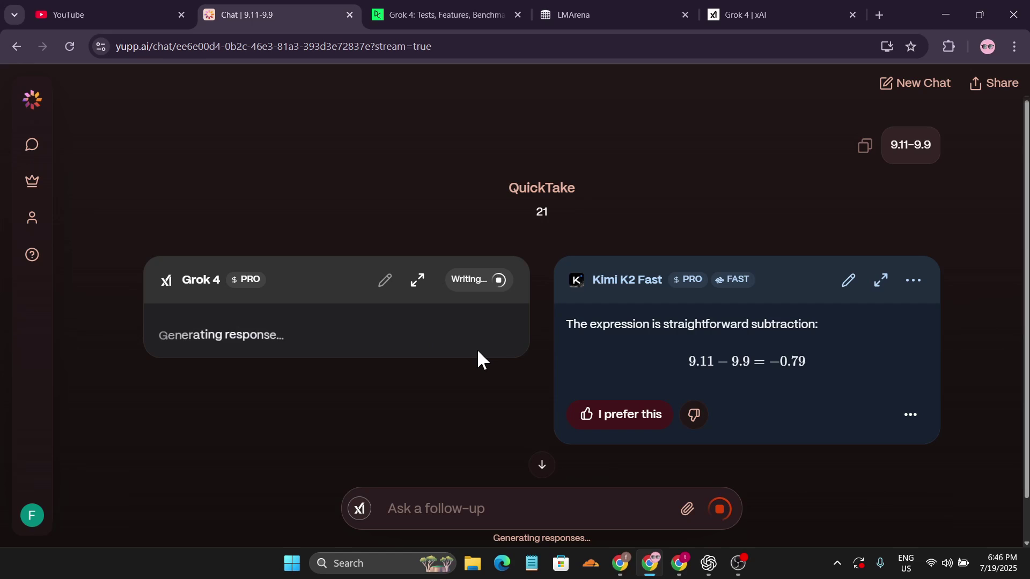
- Wait for Grok 4 and Kimi K2 Fast to finish, both answering −0.79
mouse_move(622, 293)
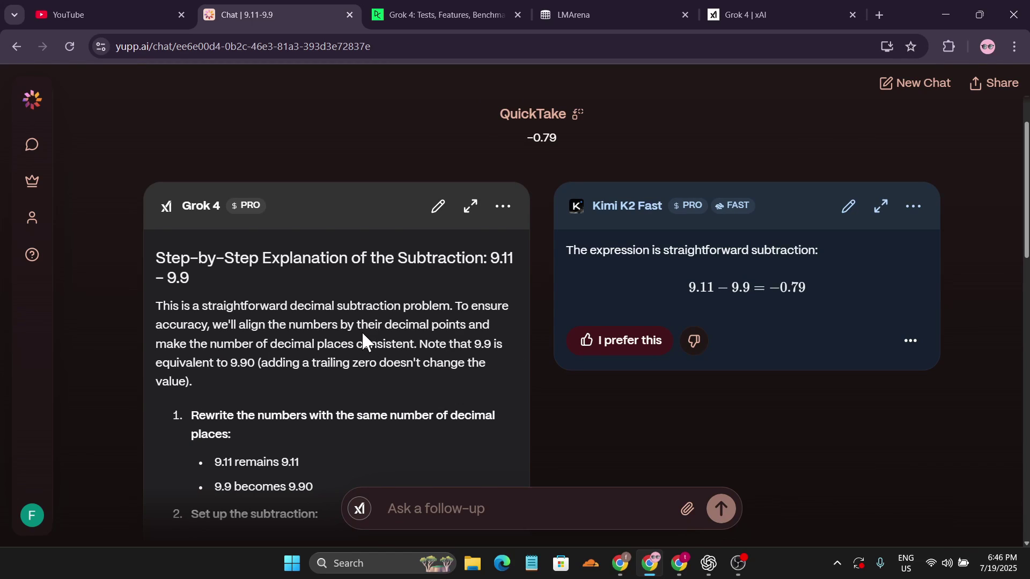
scroll(352, 340, down, 5)
scroll(353, 343, down, 12)
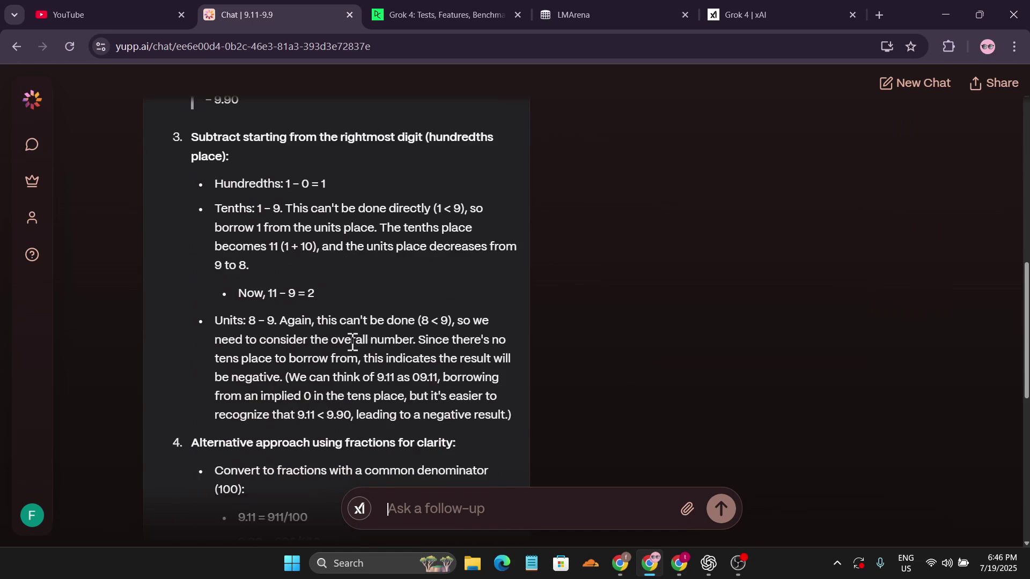
scroll(351, 347, up, 3)
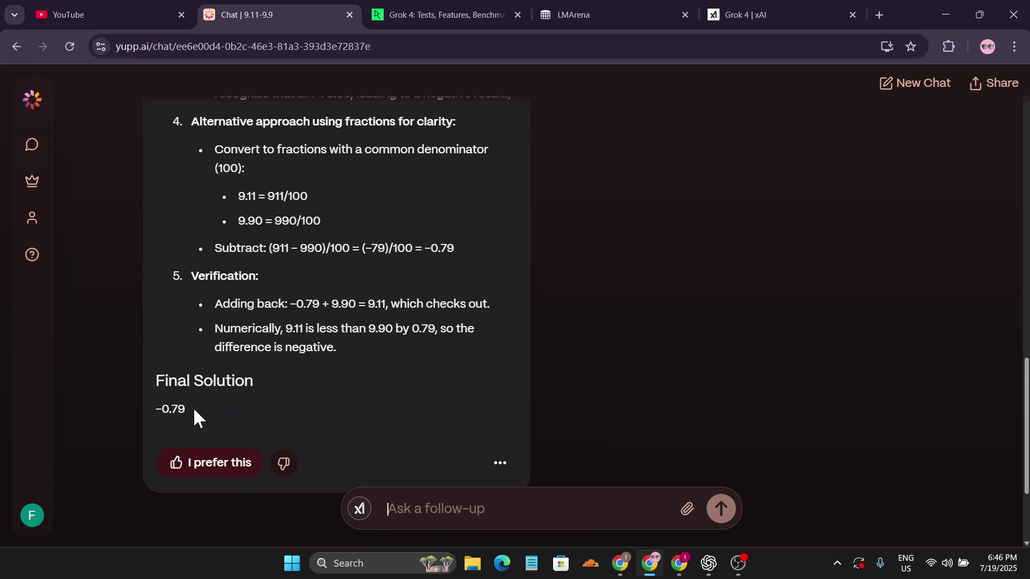
click(440, 14)
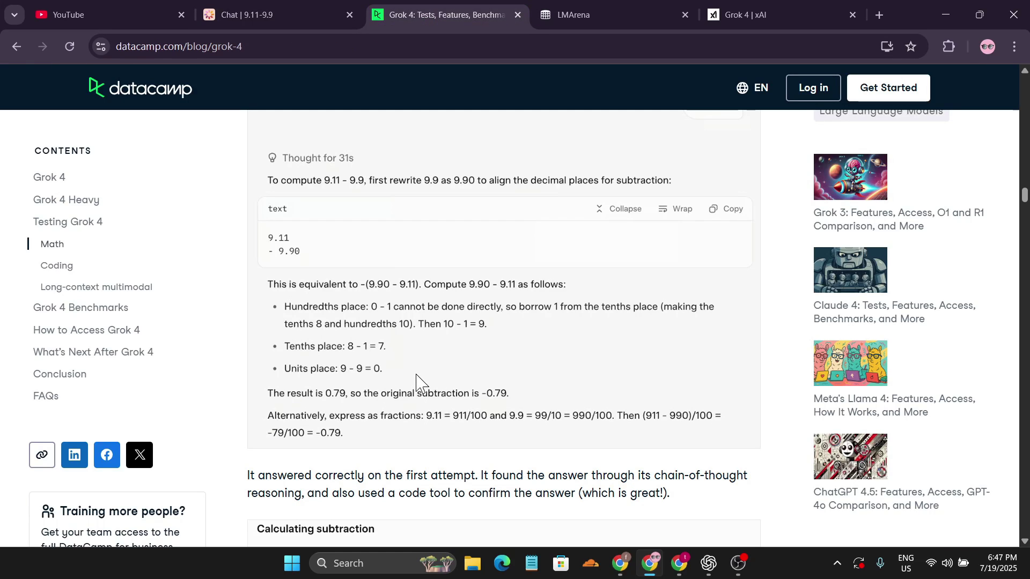
click(281, 14)
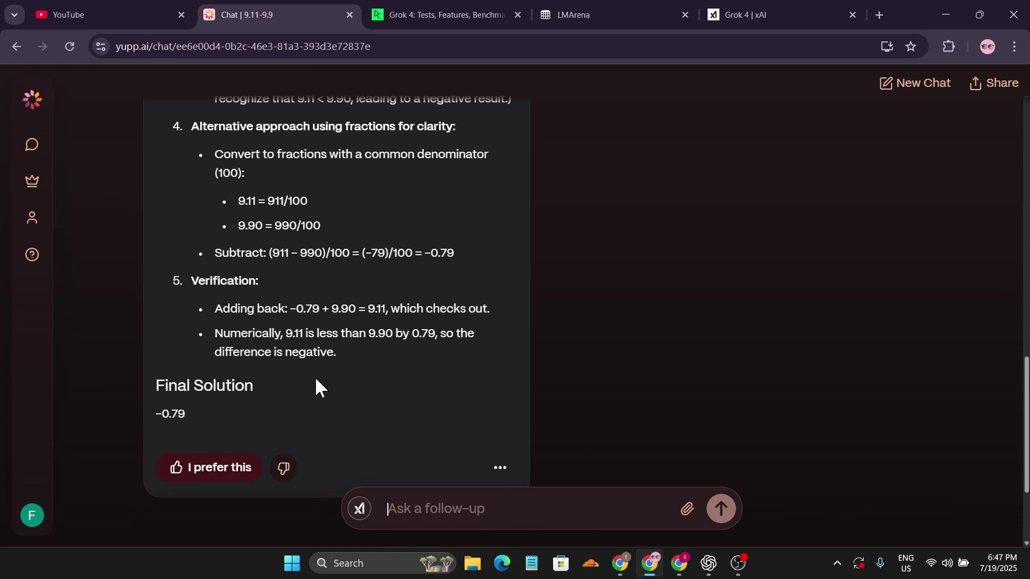
scroll(333, 382, up, 15)
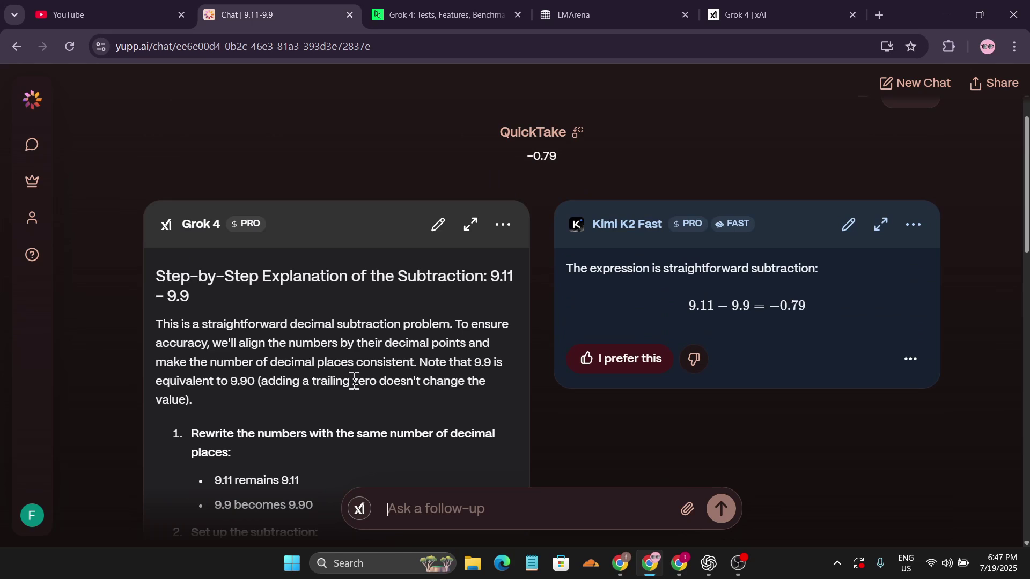
scroll(411, 333, down, 4)
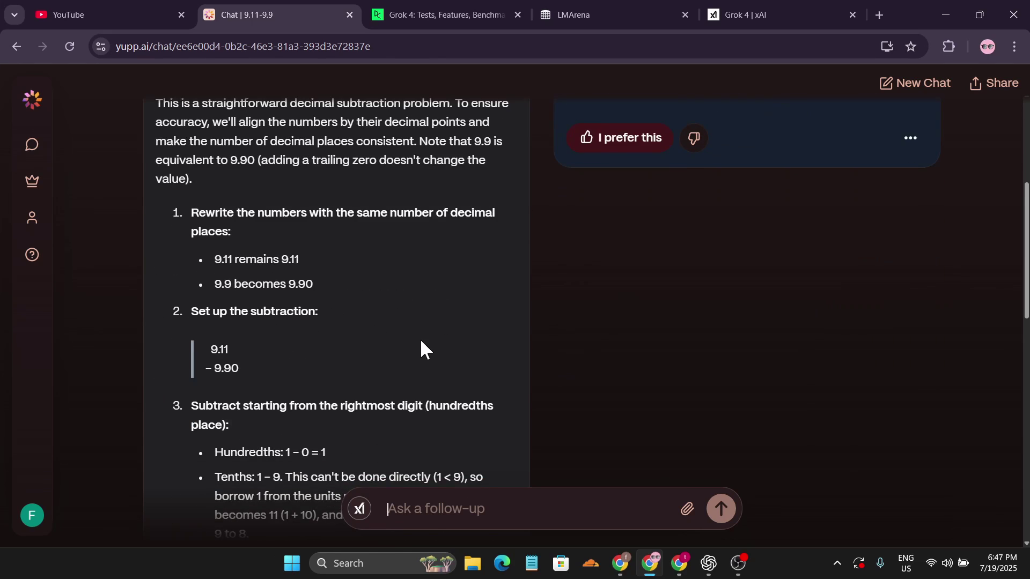
scroll(421, 342, up, 4)
mouse_move(266, 247)
scroll(414, 359, down, 4)
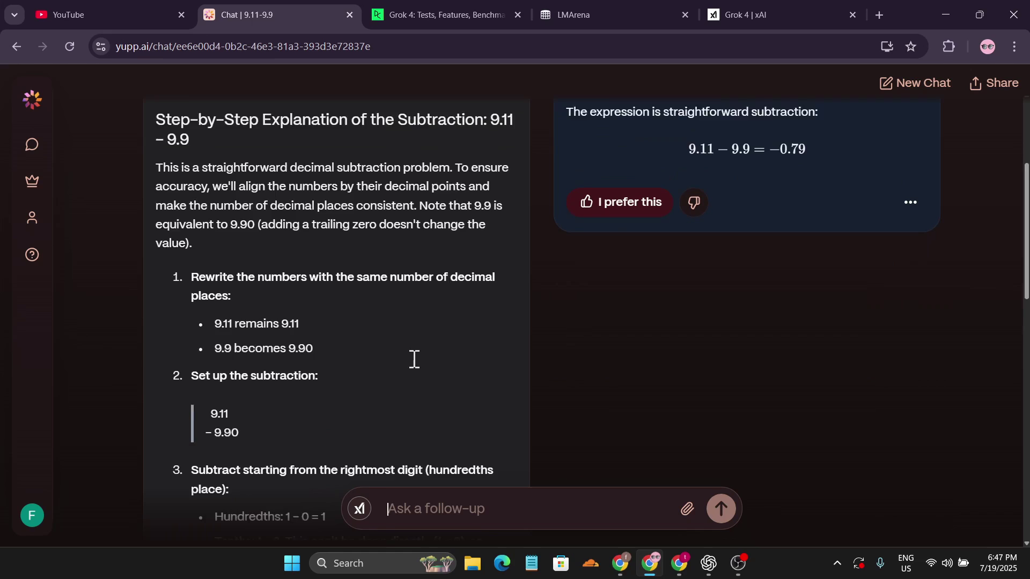
scroll(413, 360, up, 3)
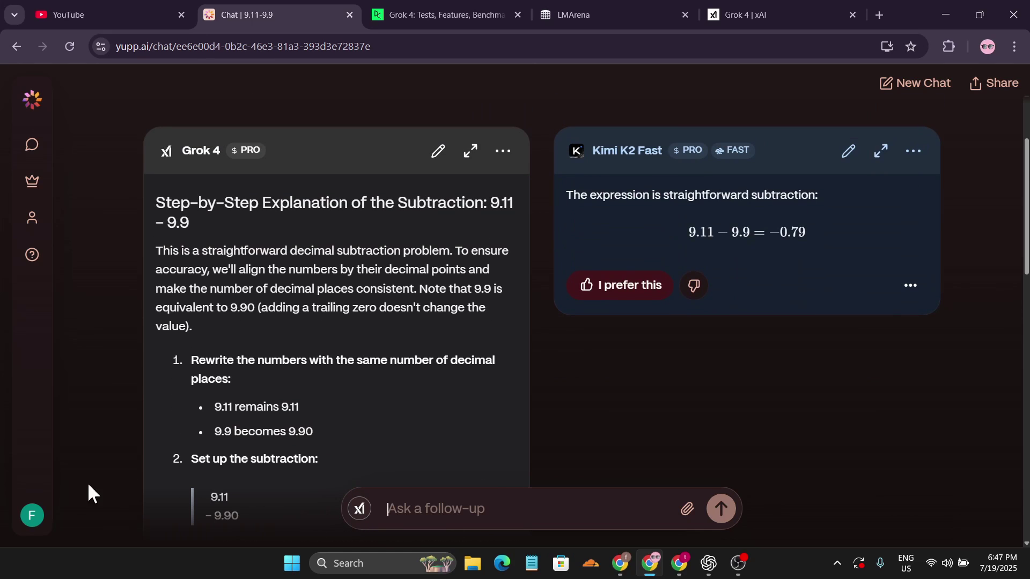
scroll(494, 336, down, 4)
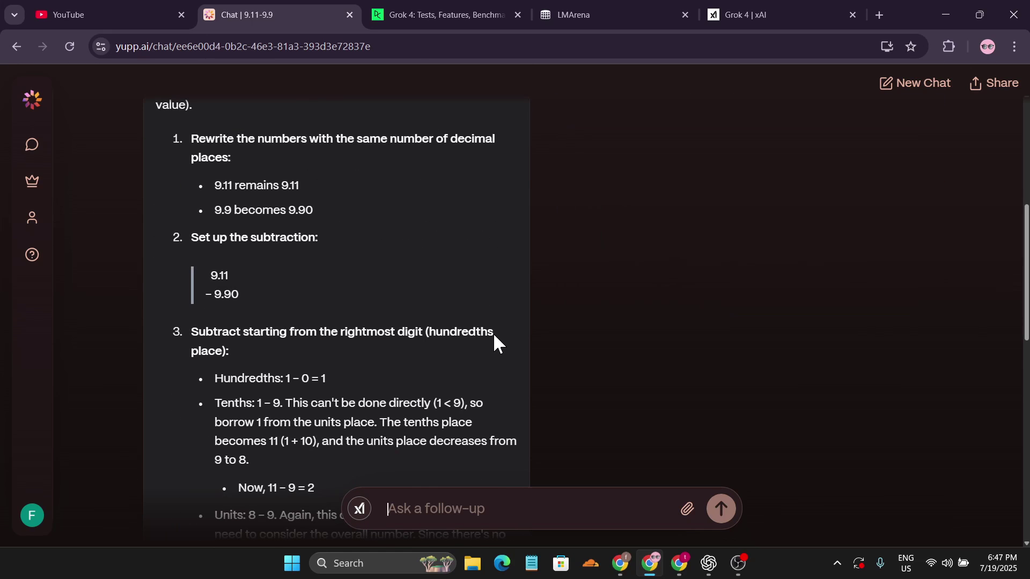
scroll(494, 332, up, 7)
scroll(484, 366, down, 3)
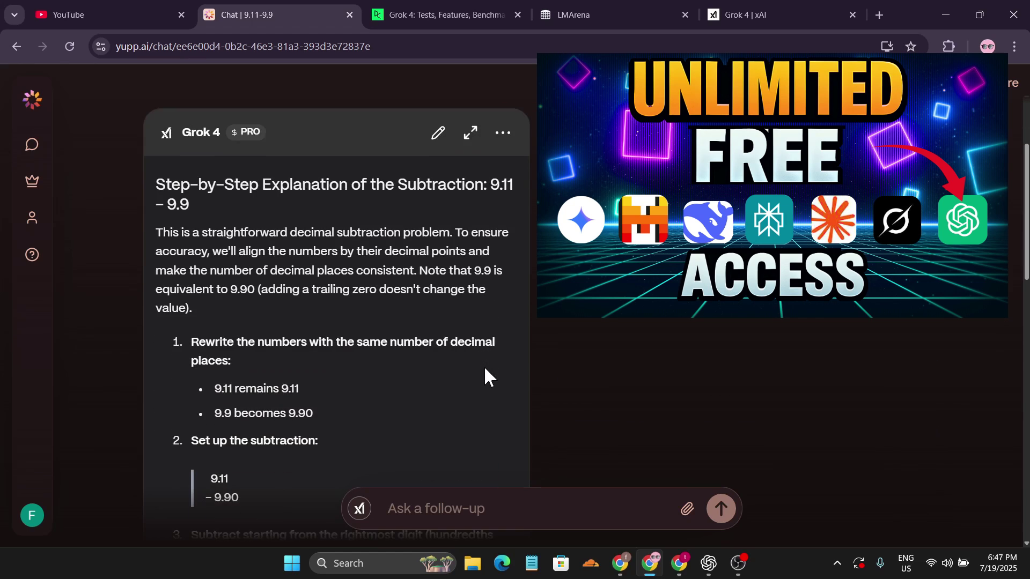
scroll(484, 366, up, 3)
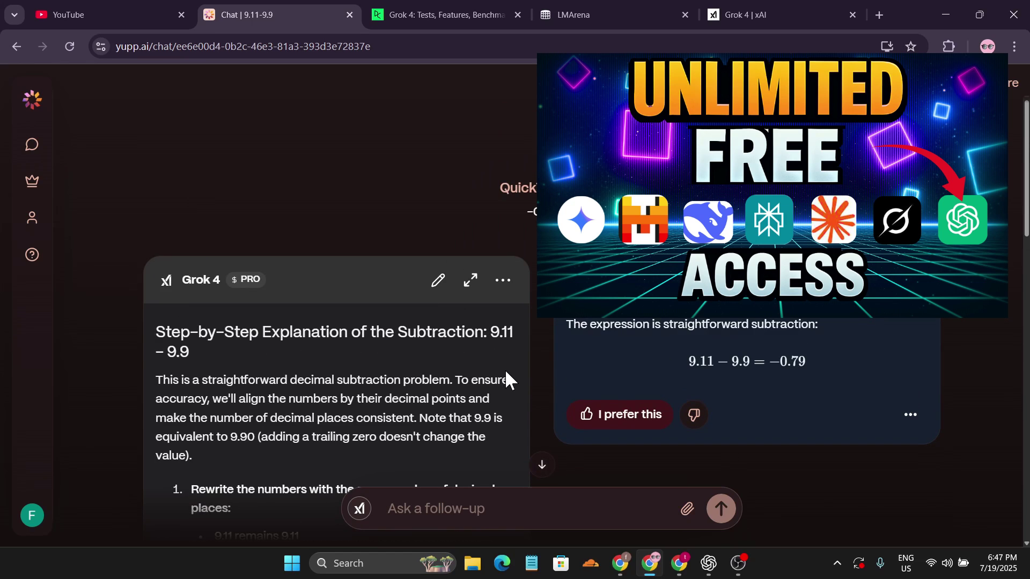
scroll(506, 380, down, 2)
scroll(515, 375, up, 2)
scroll(537, 330, down, 3)
scroll(537, 330, up, 3)
scroll(536, 330, down, 1)
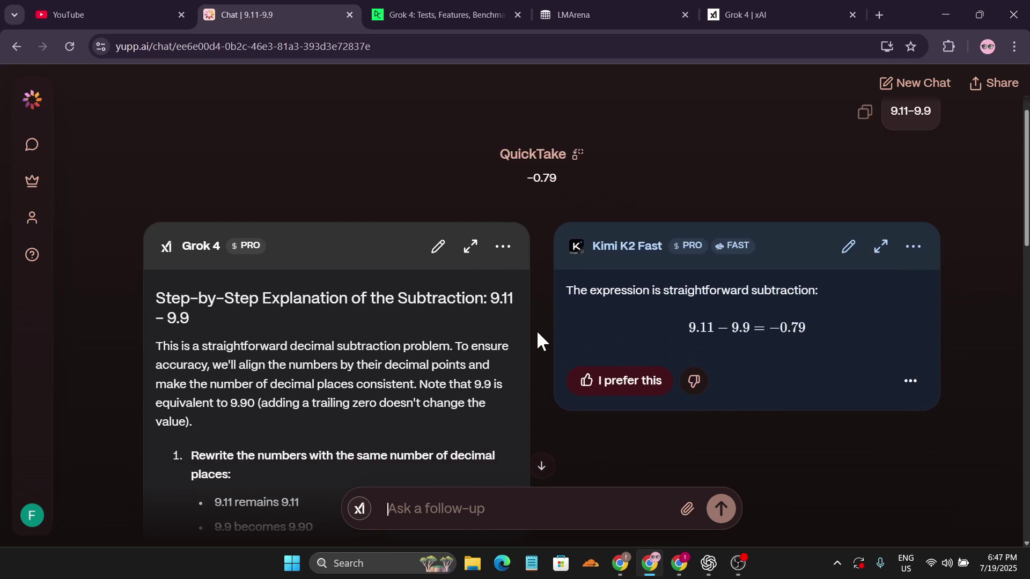
scroll(538, 333, down, 3)
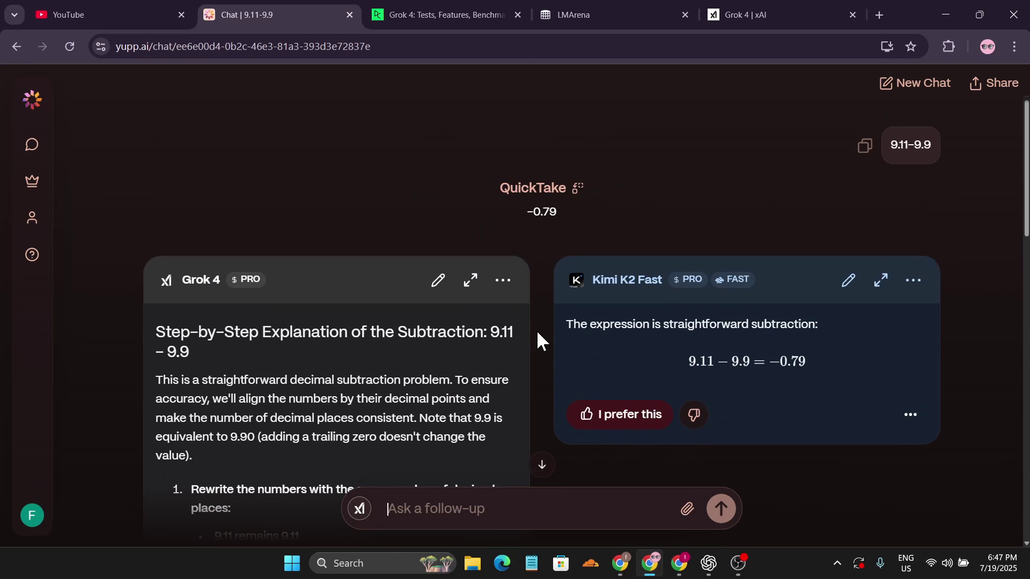
scroll(538, 333, down, 12)
scroll(560, 333, down, 3)
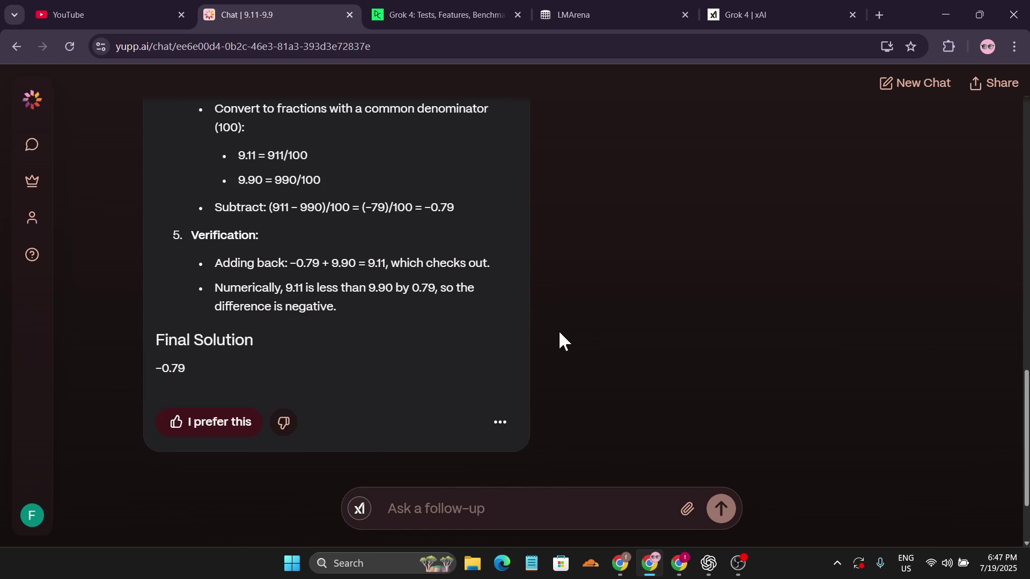